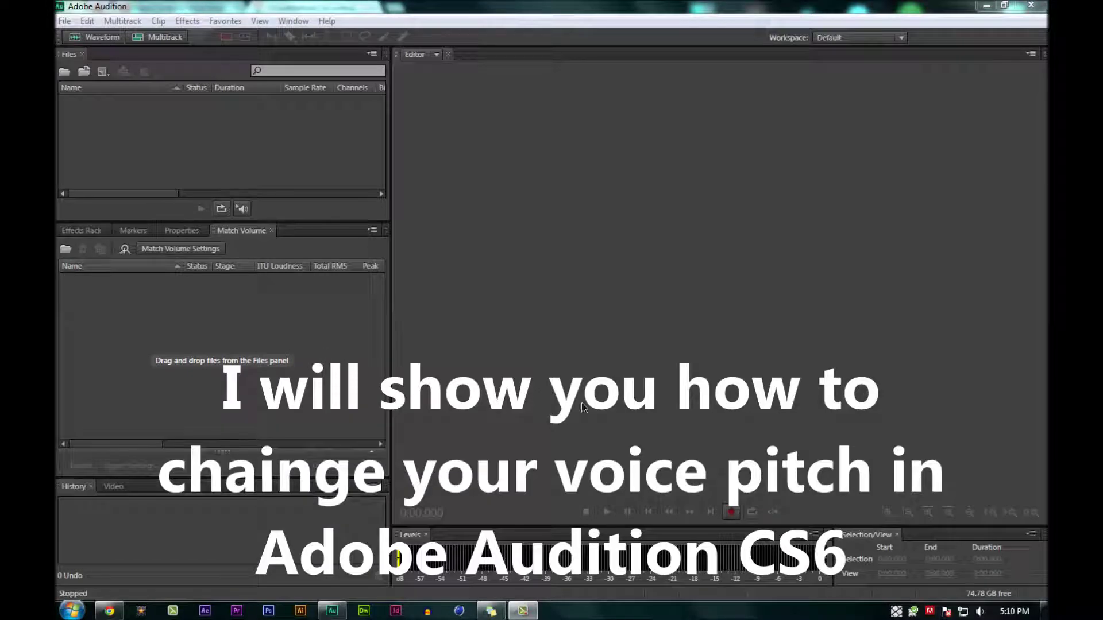
Start recording a new audio file from the transport controls.
left_click(424, 4)
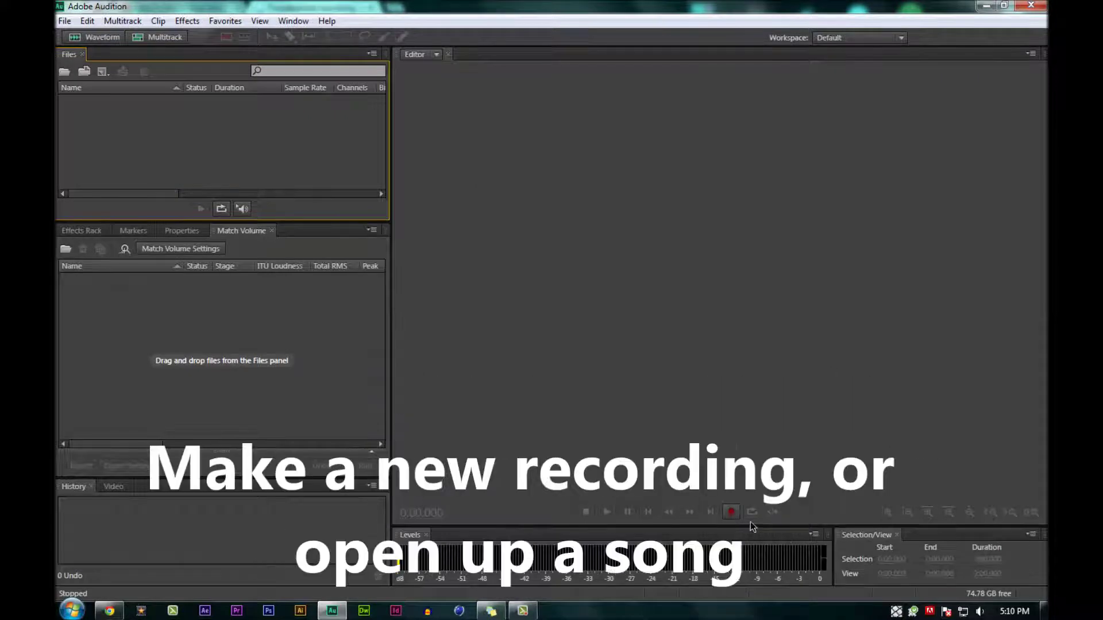
left_click(736, 510)
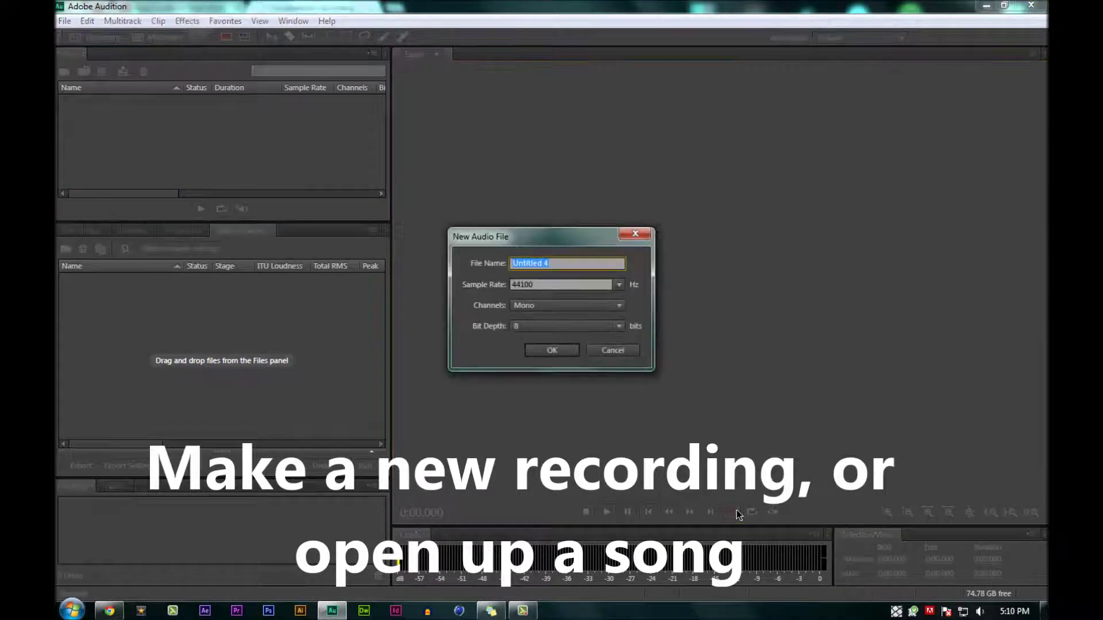
Accept mono 44100 Hz 8-bit settings and record a ~14-second voice clip, then stop.
left_click(536, 349)
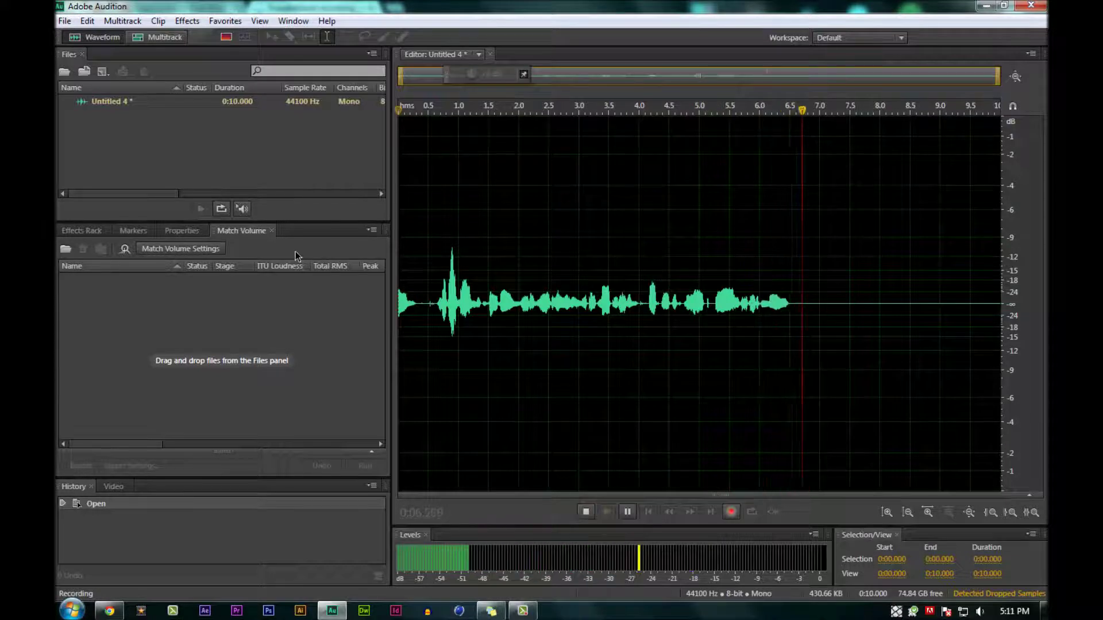
left_click(733, 513)
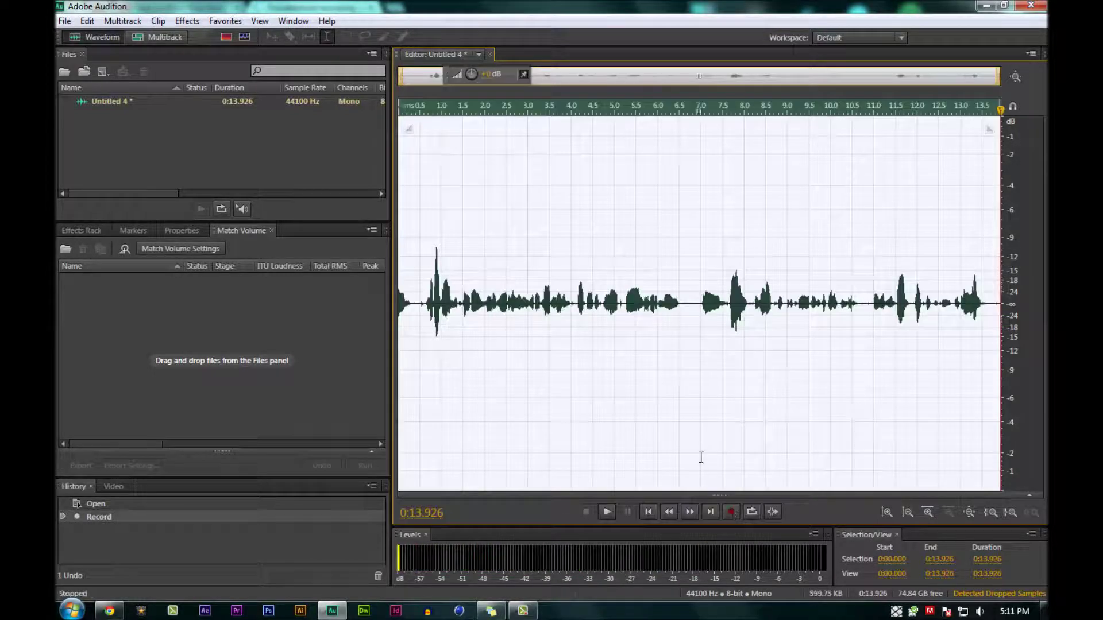
Play the recorded clip back from the start and return the playhead to the beginning.
left_click(402, 109)
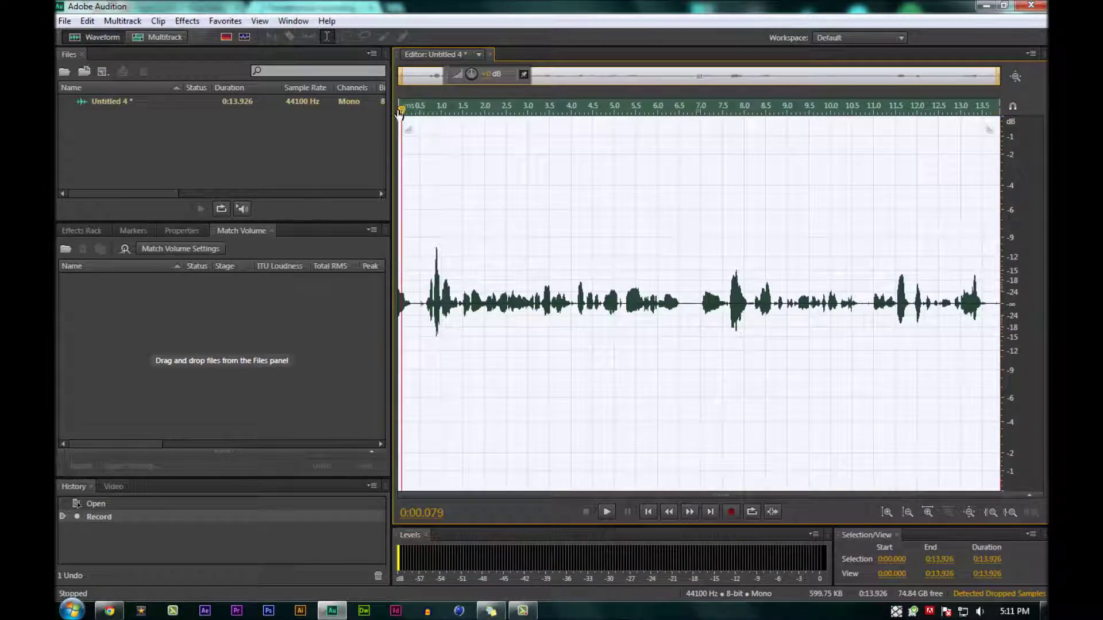
key("space")
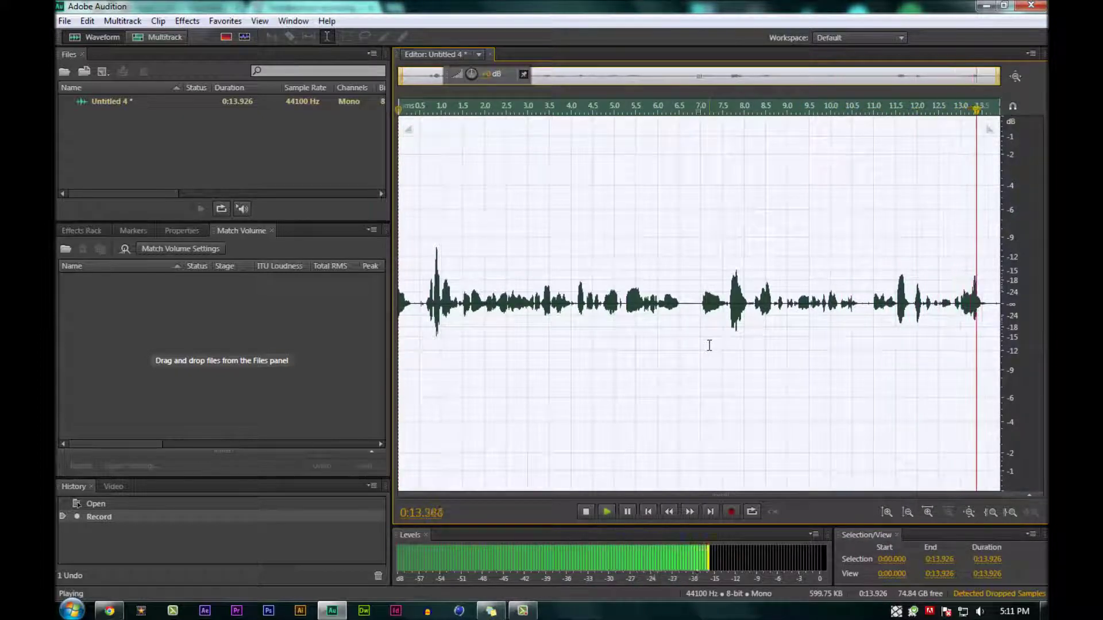
left_click(402, 105)
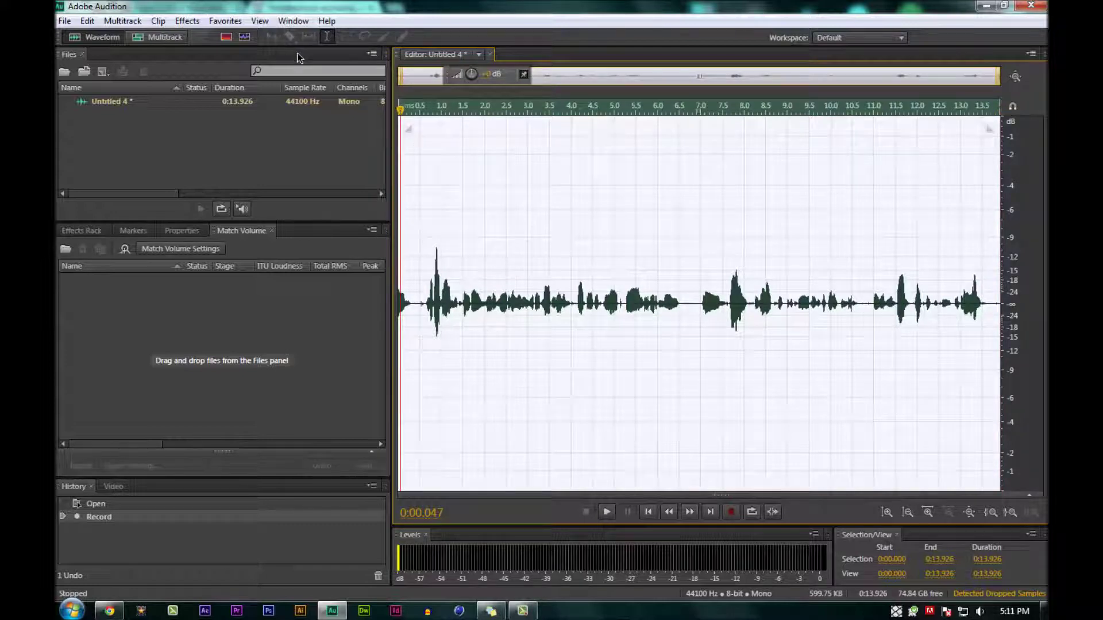
Clear the waveform selection and bring up Stretch and Pitch (process) for the whole clip.
left_click(197, 21)
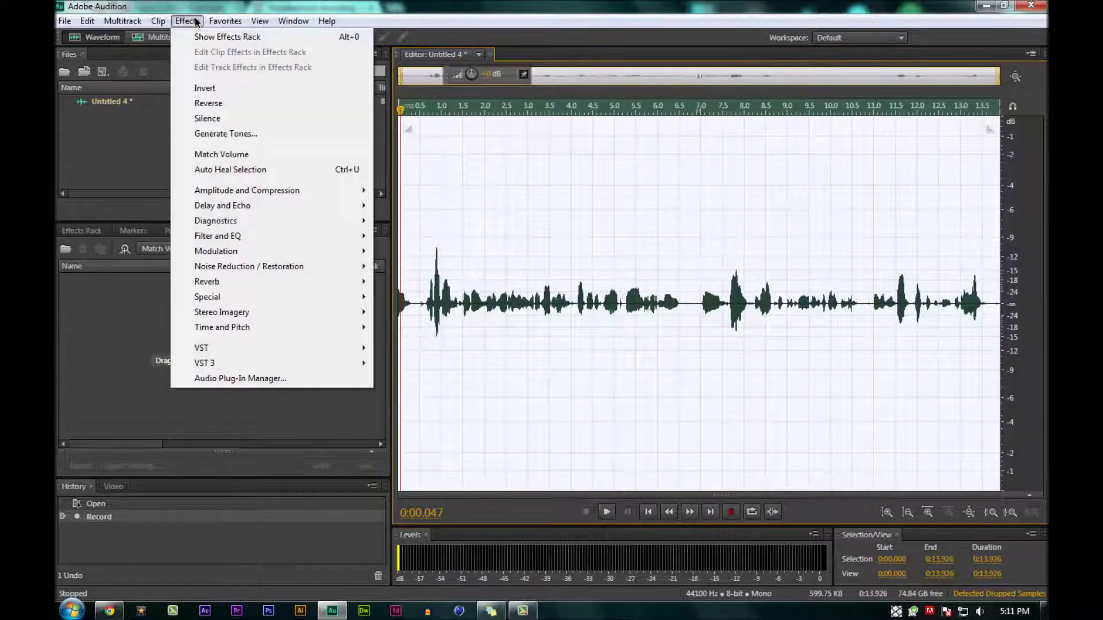
left_click(450, 184)
left_click_drag(416, 285, 523, 293)
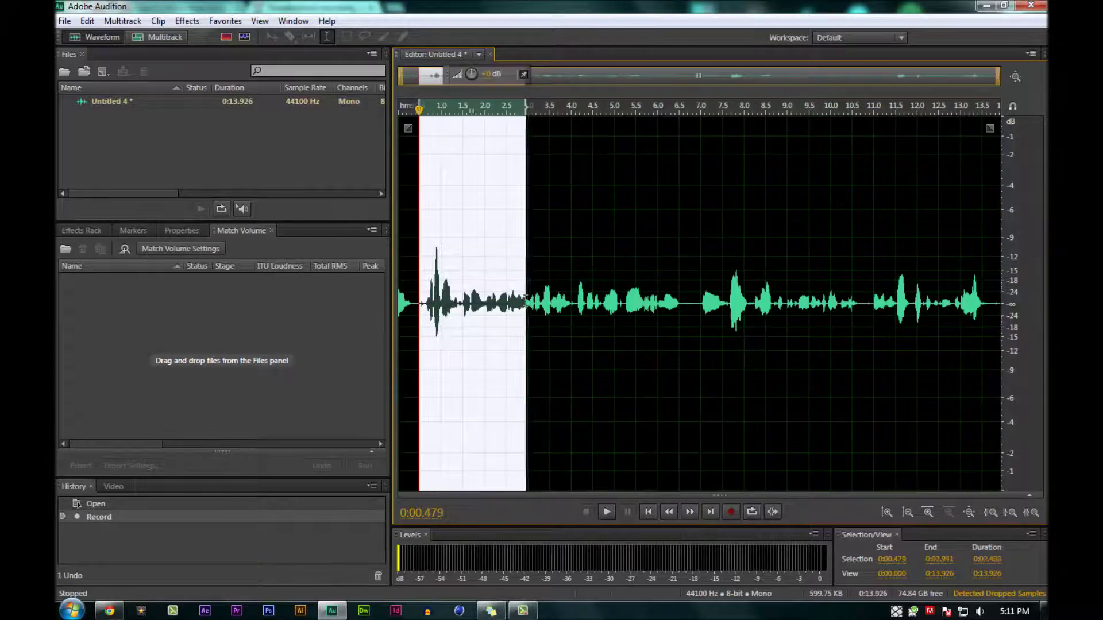
left_click(475, 285)
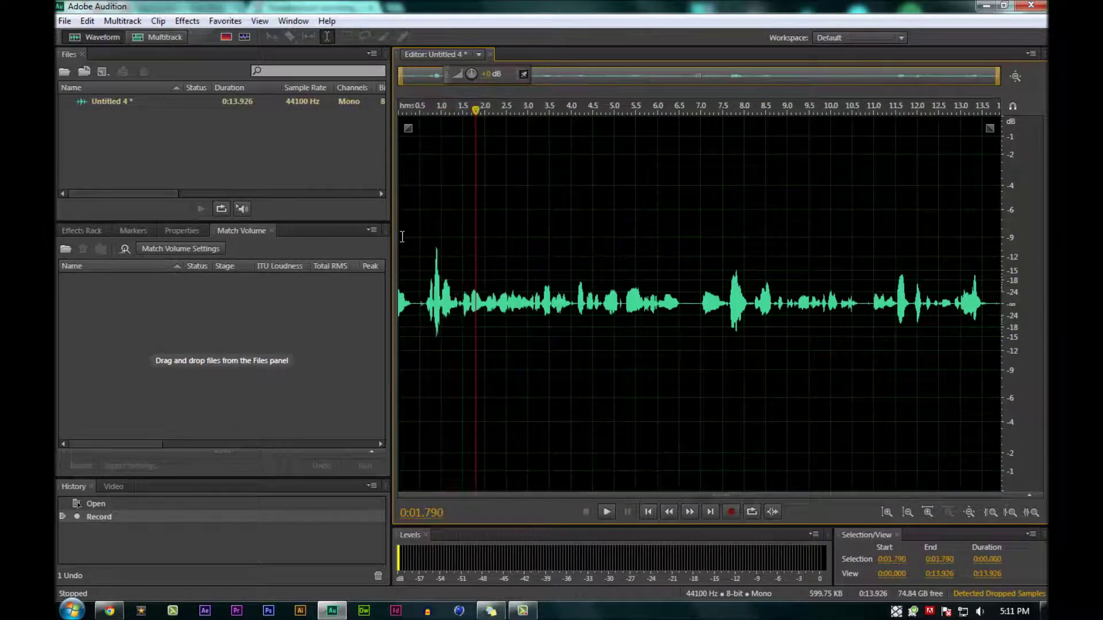
left_click(187, 21)
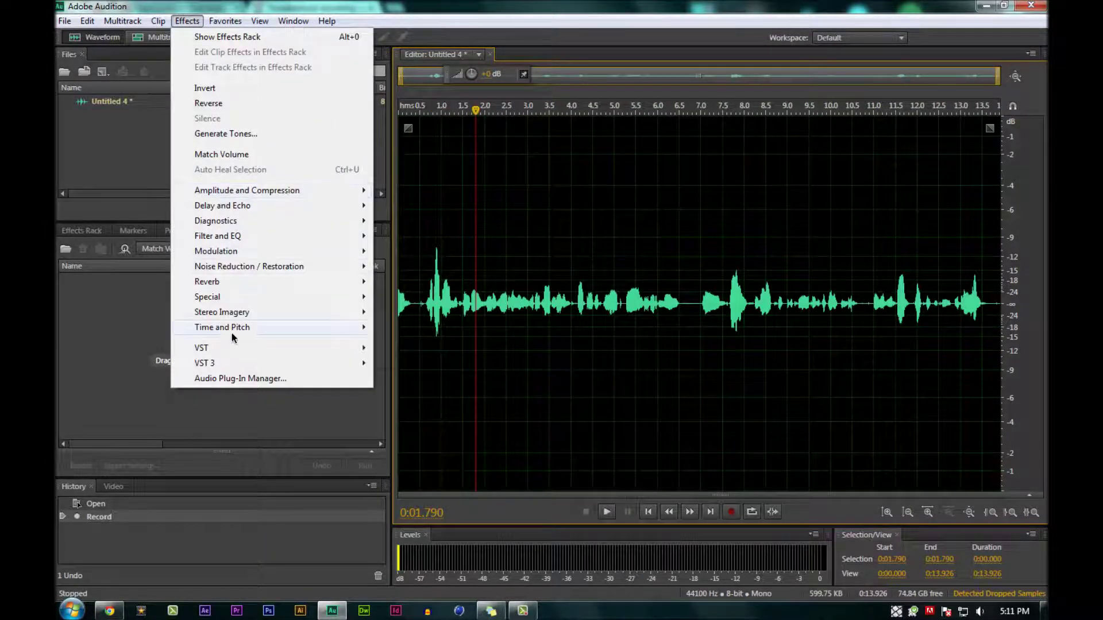
mouse_move(222, 328)
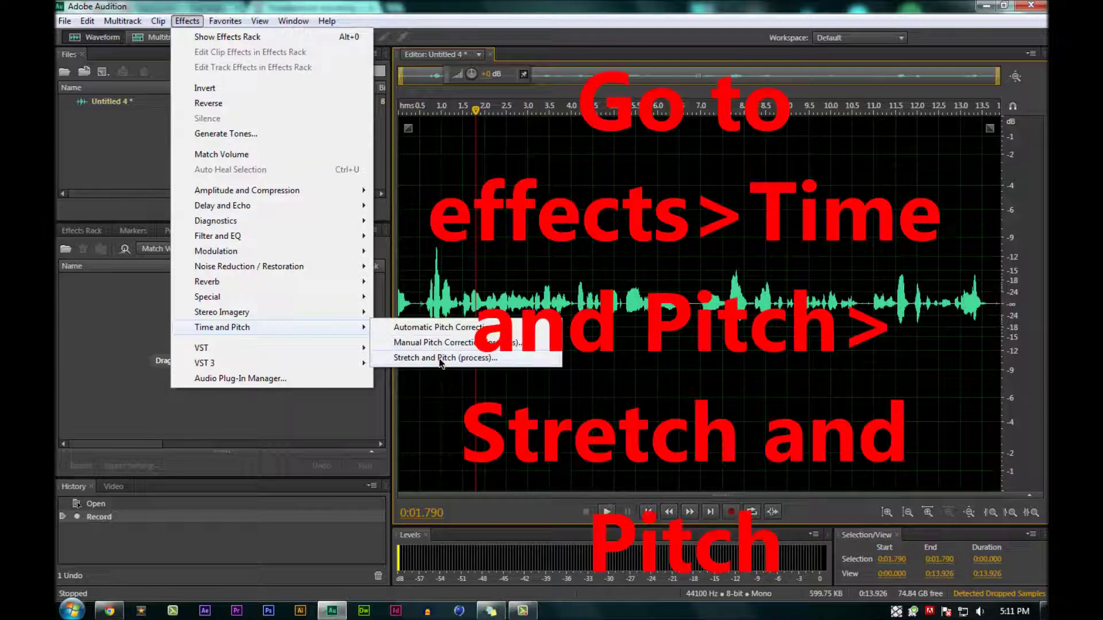
left_click(440, 358)
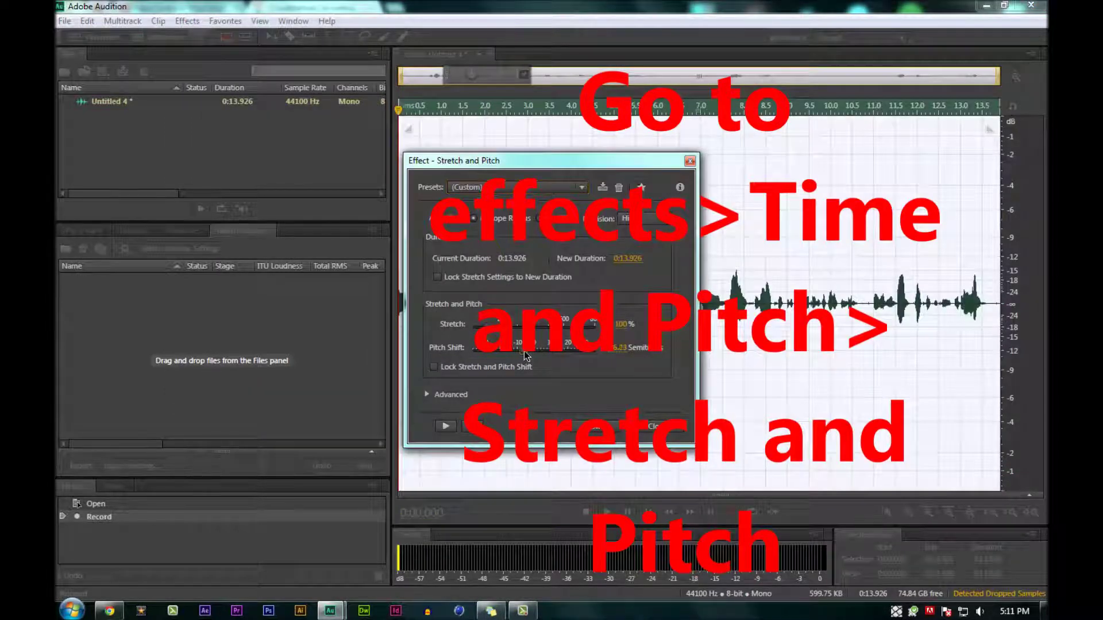
Pitch the whole clip down about -10.69 semitones, previewing before applying.
left_click_drag(524, 350, 524, 359)
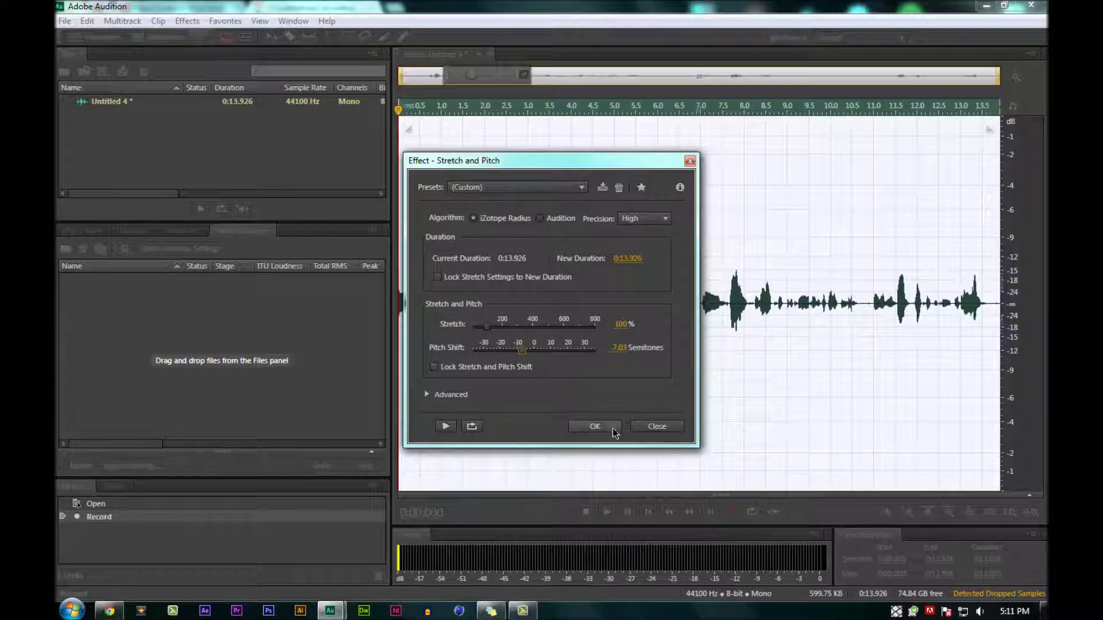
left_click(445, 429)
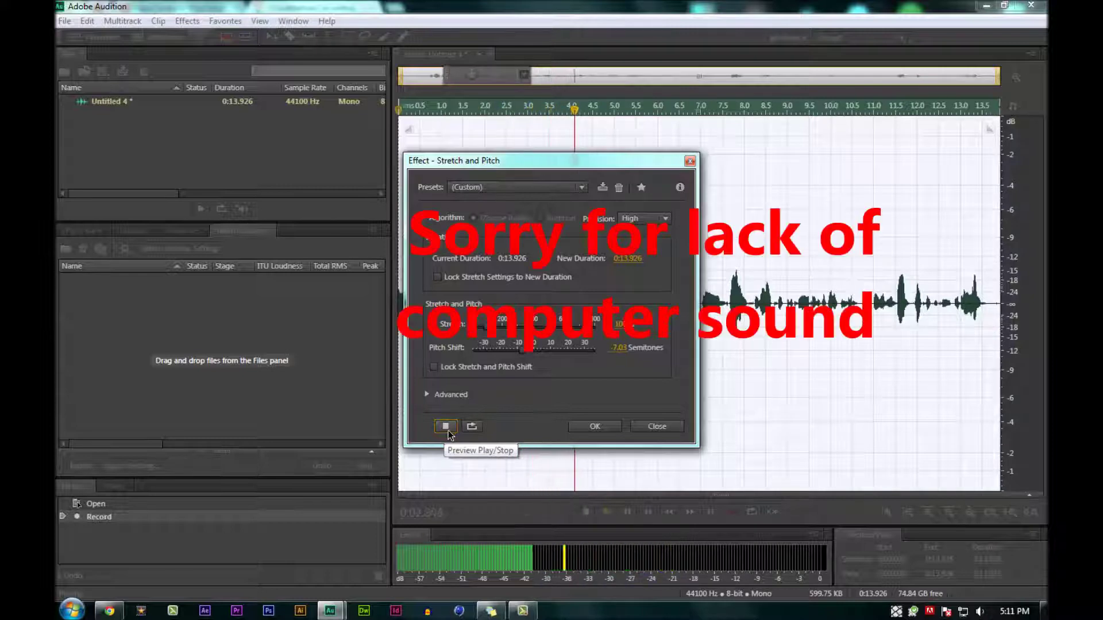
left_click(446, 427)
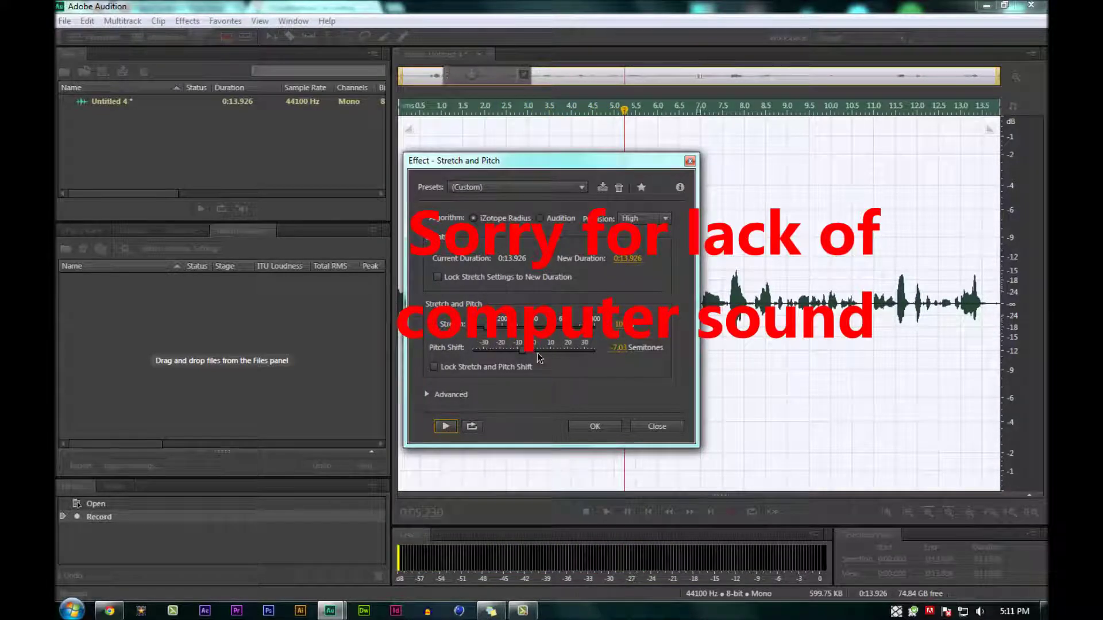
left_click_drag(524, 353, 516, 351)
left_click(441, 427)
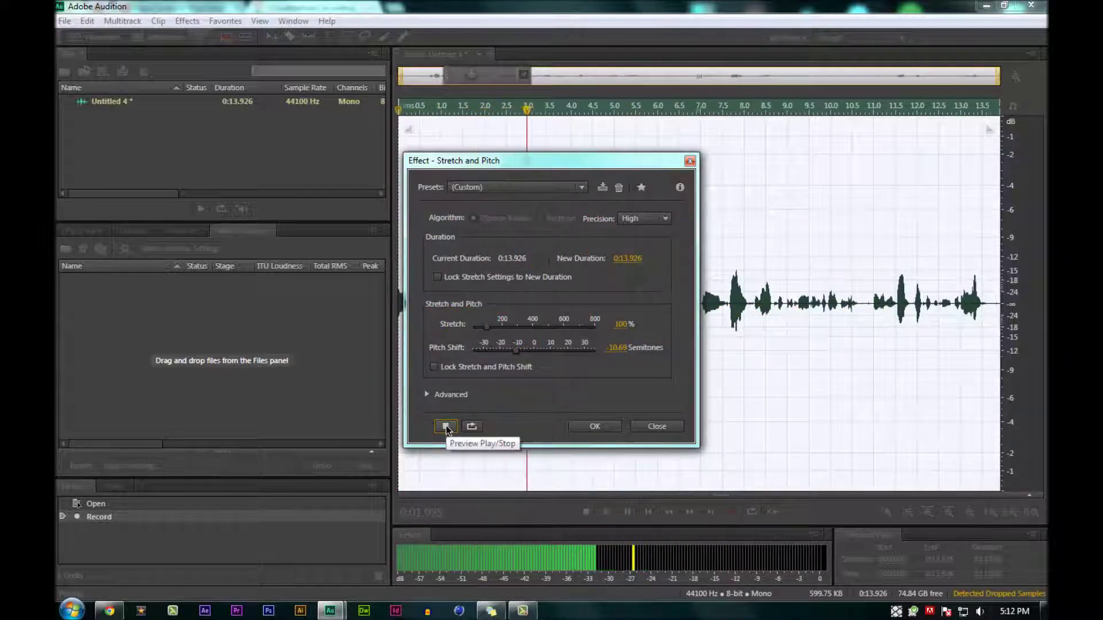
left_click(593, 429)
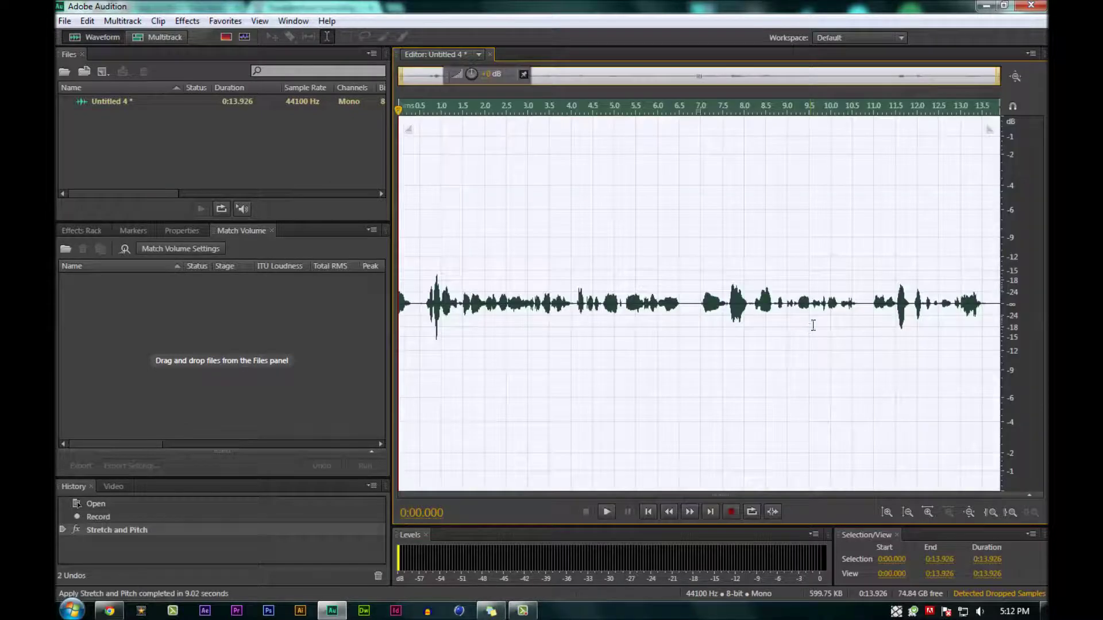
Audition the pitched-down clip from 8.7 s and select the final section from 0:10.792 to the end.
left_click(776, 302)
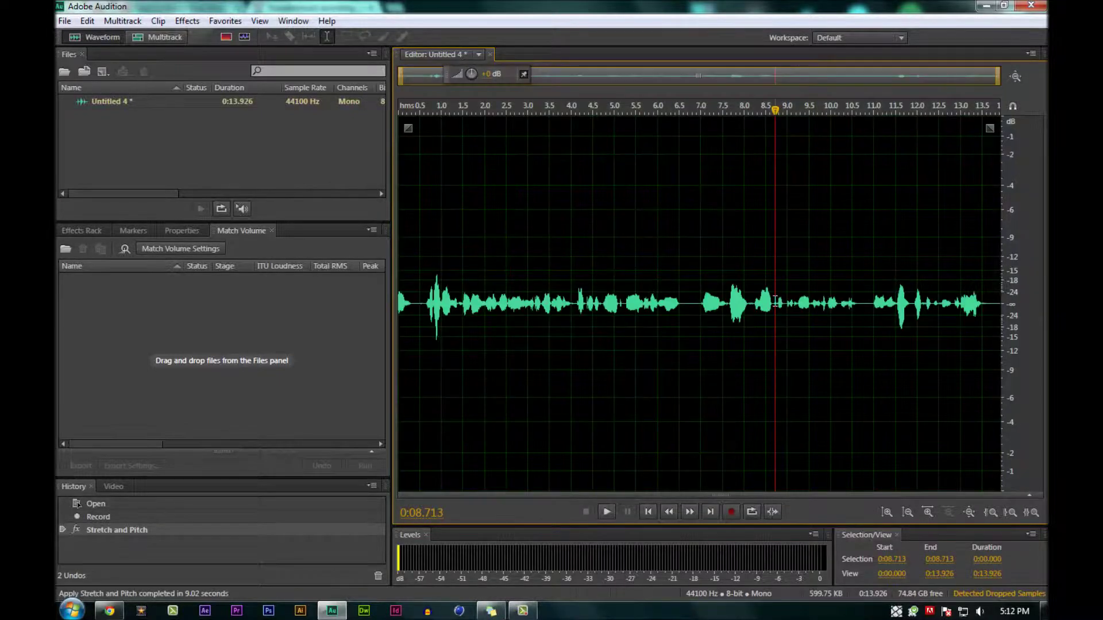
key("space")
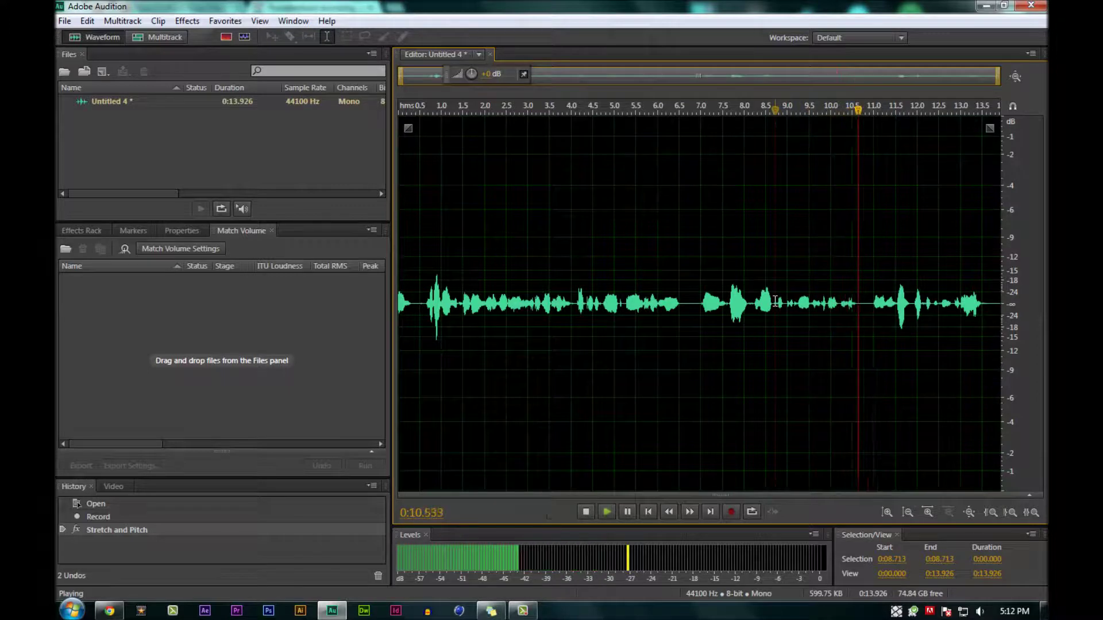
key("space")
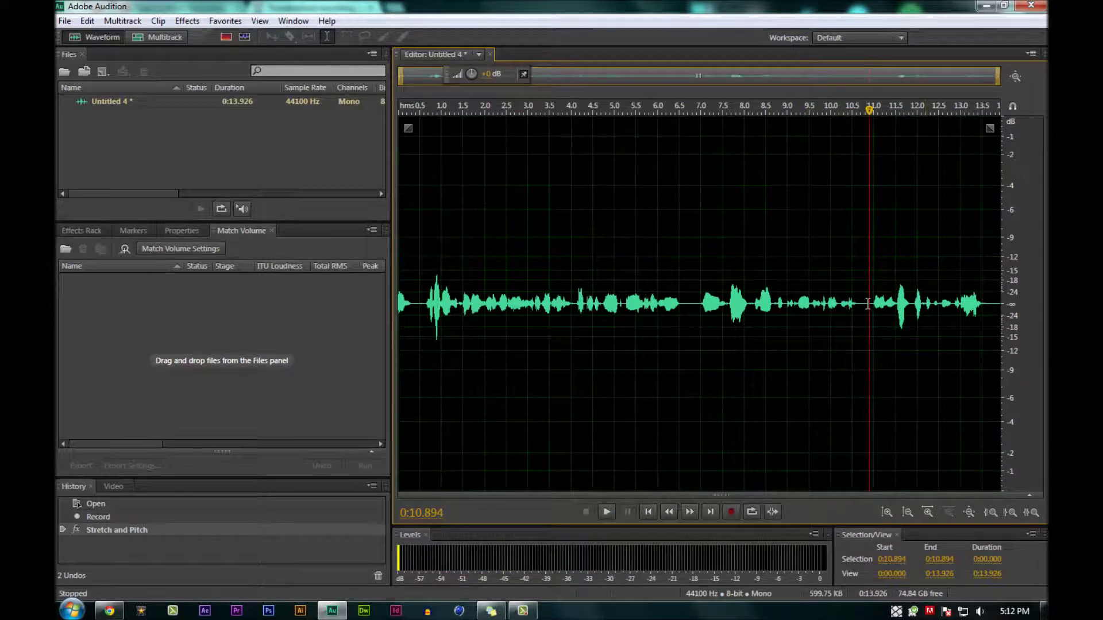
left_click_drag(865, 304, 1045, 312)
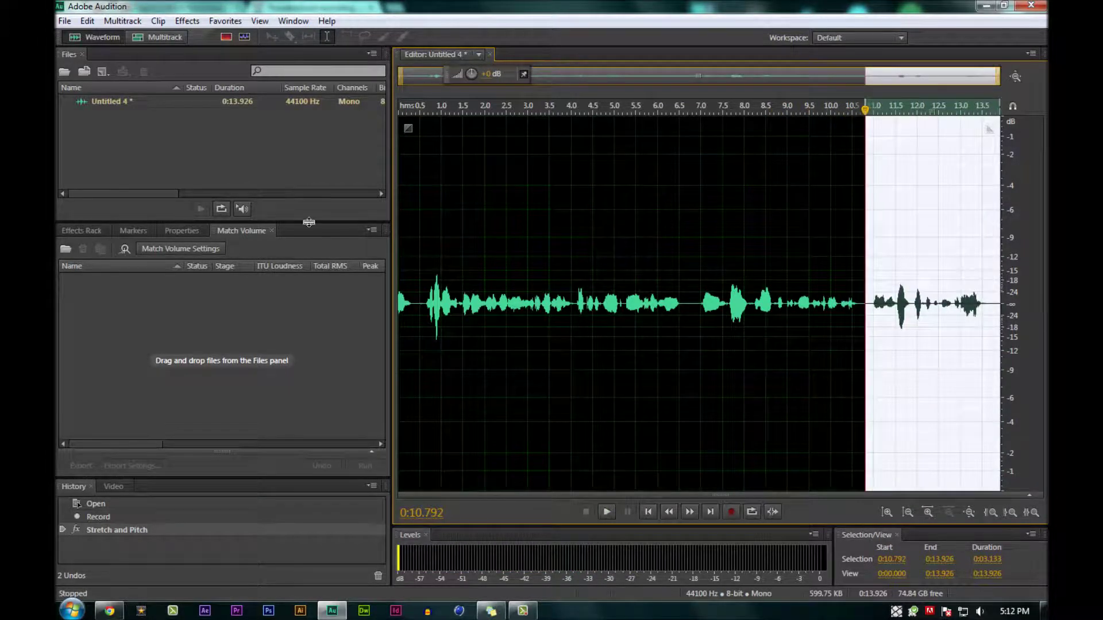
left_click(200, 21)
mouse_move(222, 328)
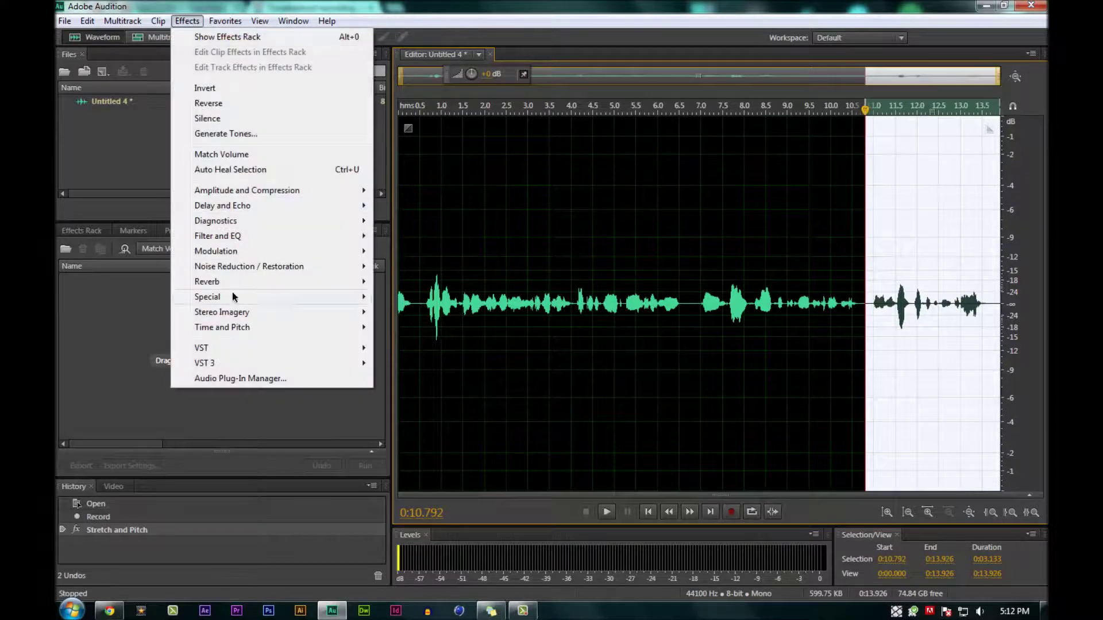
Pitch the final section up 14.55 semitones with Stretch and Pitch, previewing before applying.
left_click(396, 357)
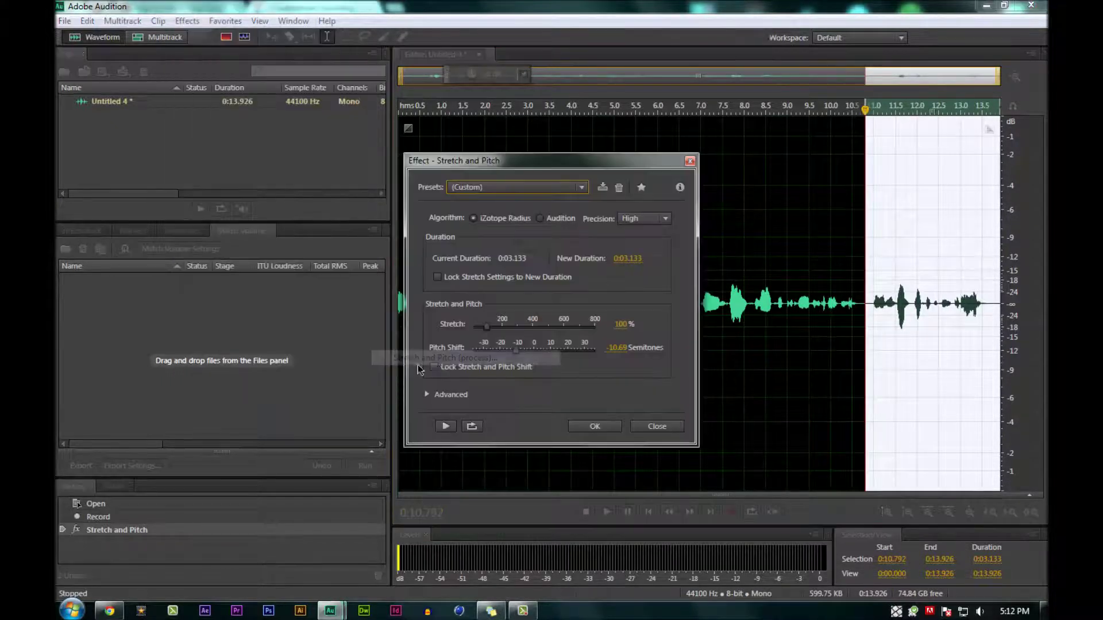
left_click_drag(517, 349, 551, 349)
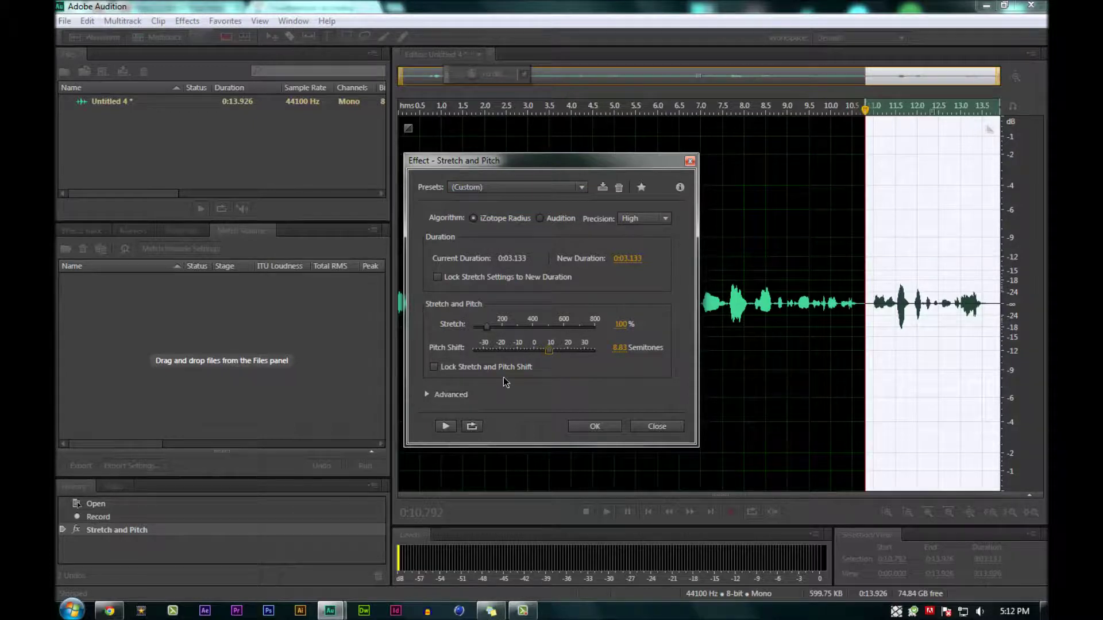
left_click(446, 426)
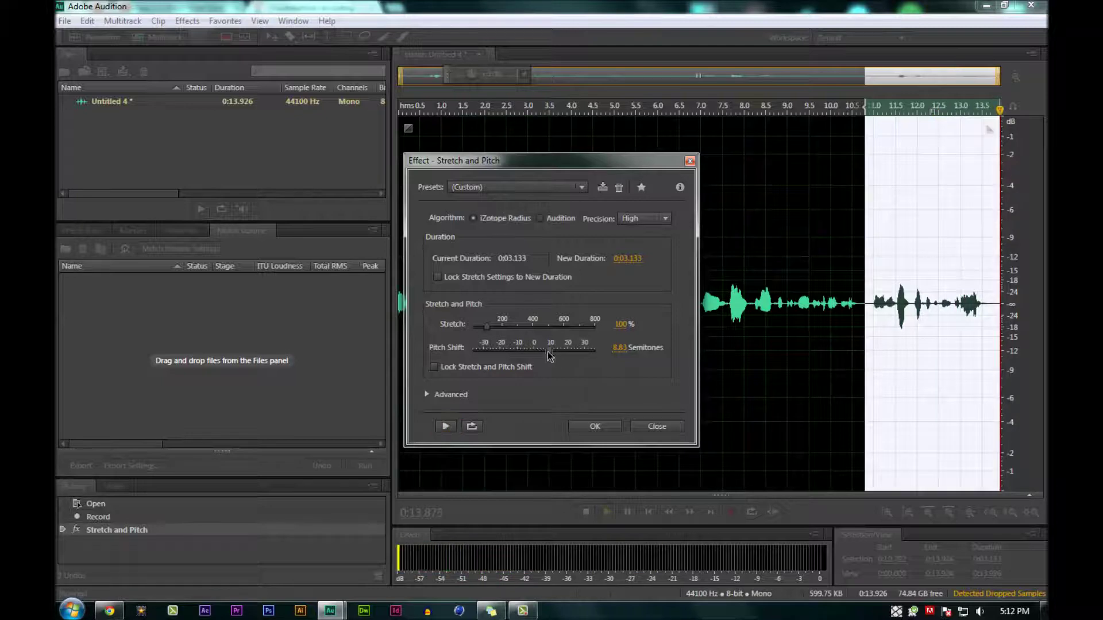
left_click(445, 426)
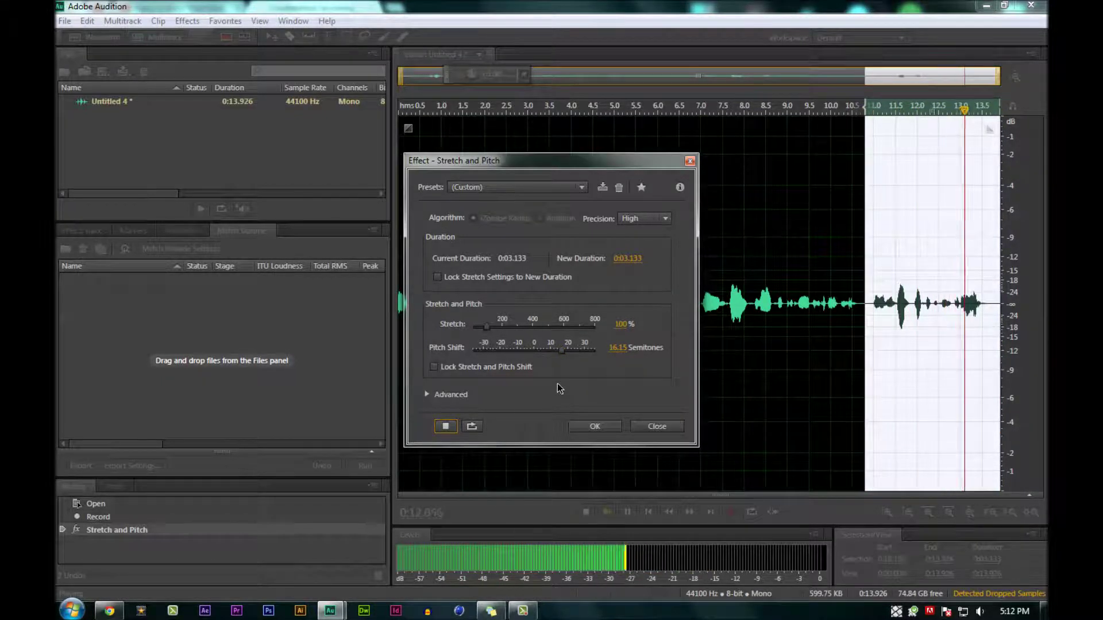
left_click_drag(560, 353, 558, 353)
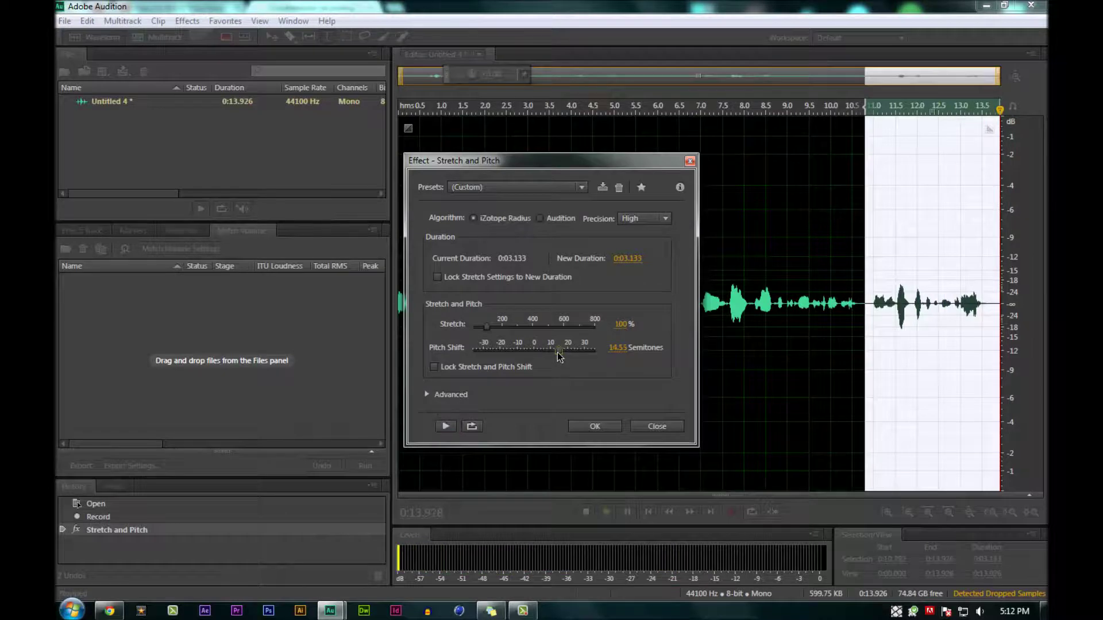
left_click(455, 426)
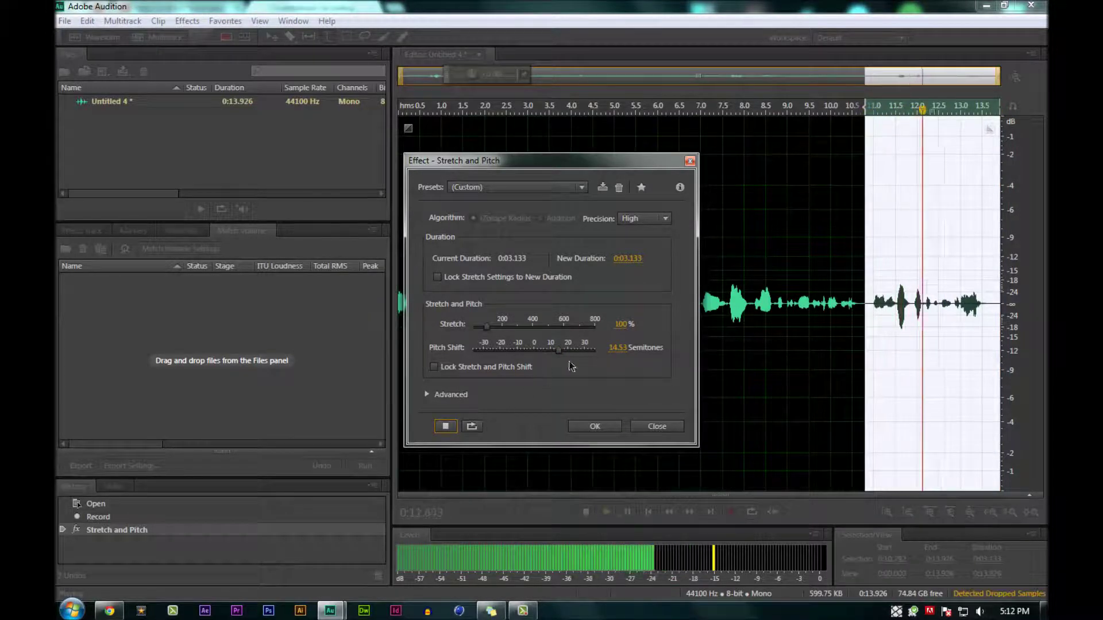
left_click(595, 427)
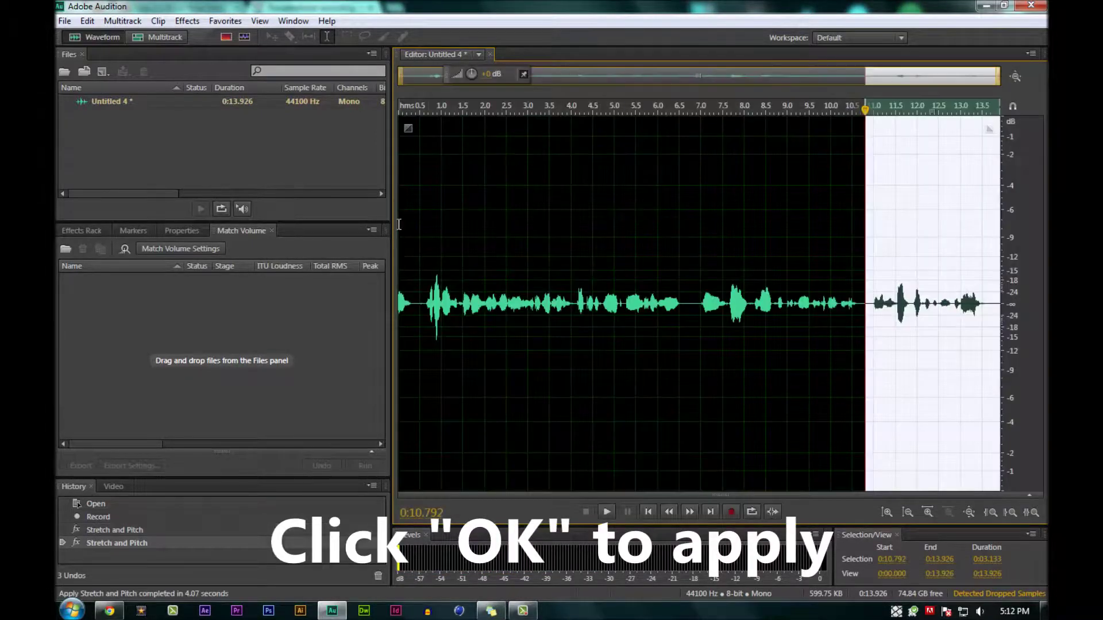
Play the twice pitch-shifted clip back from the start.
left_click(399, 224)
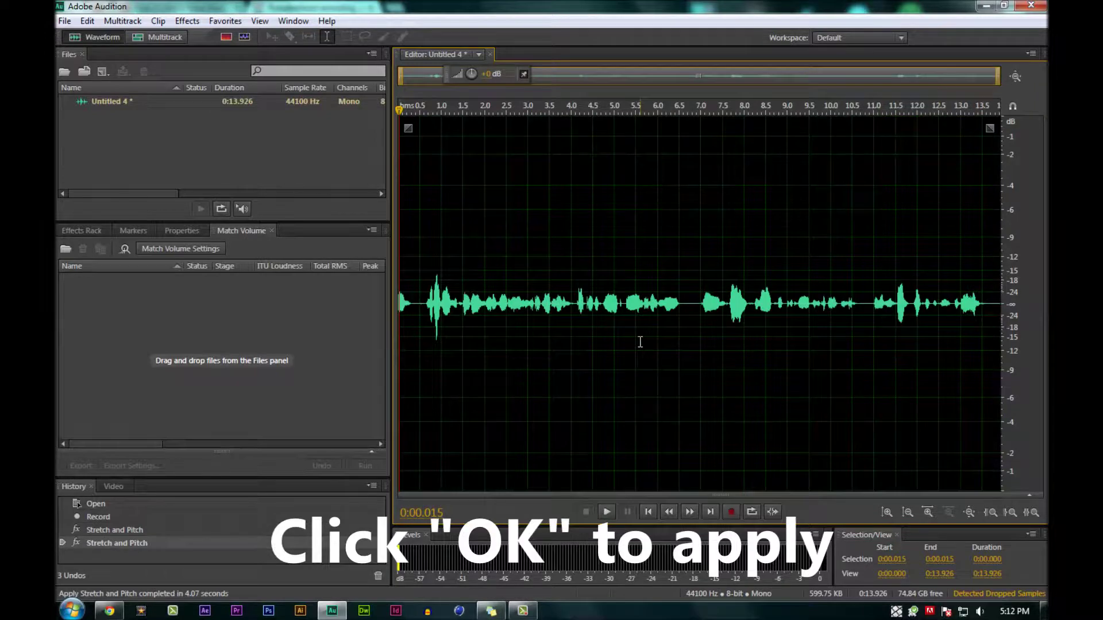
key("space")
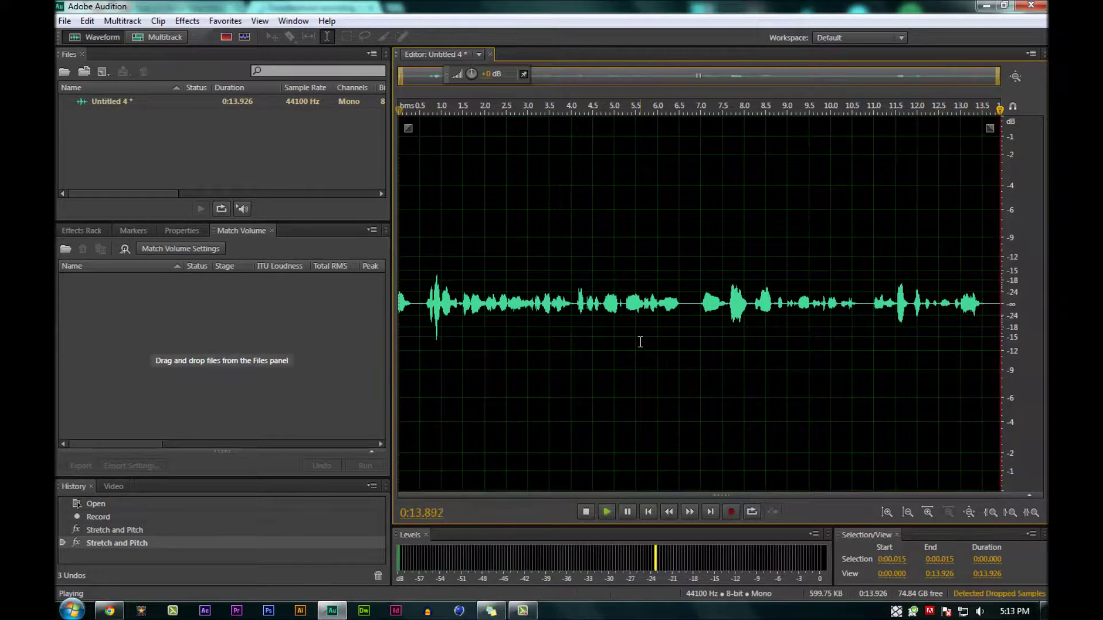
Park the playhead near 2.9 s and restore the screen recorder's control panel.
left_click(523, 275)
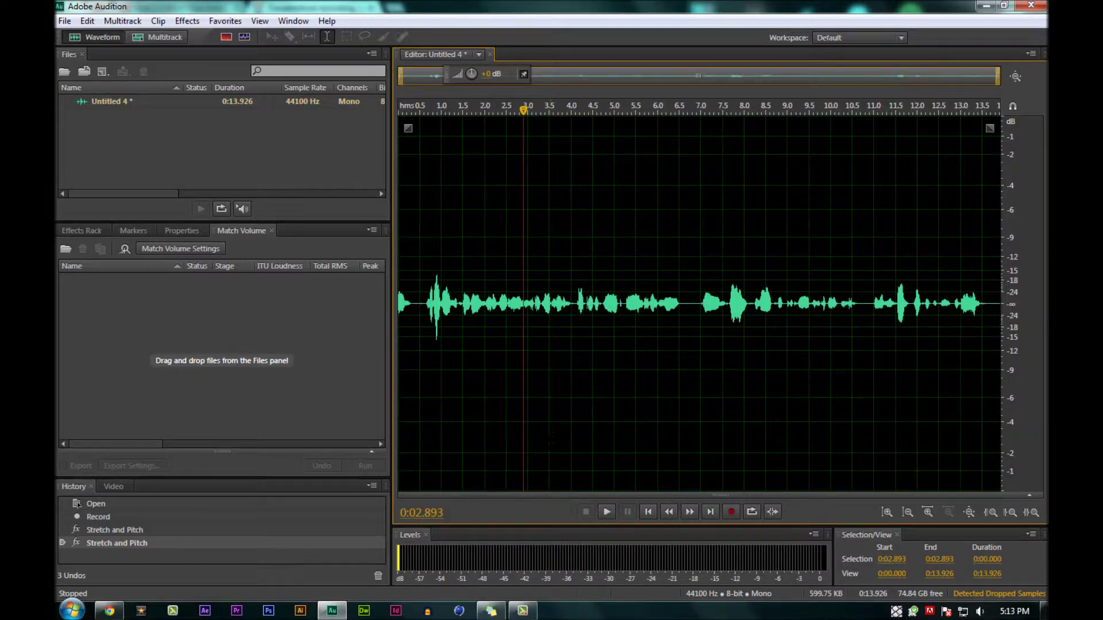
left_click(522, 612)
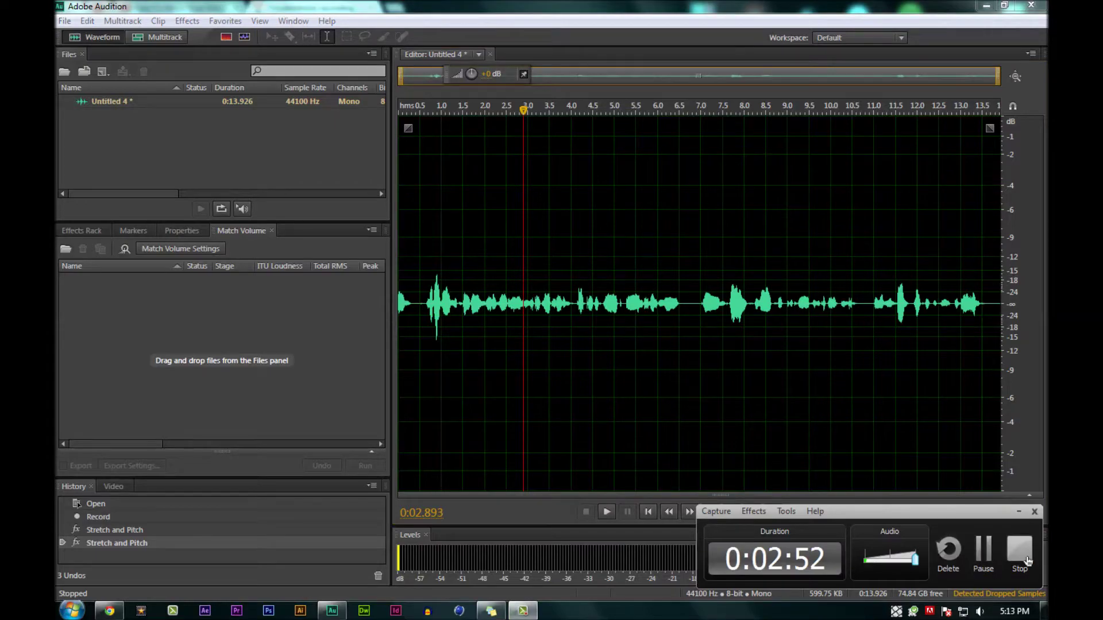